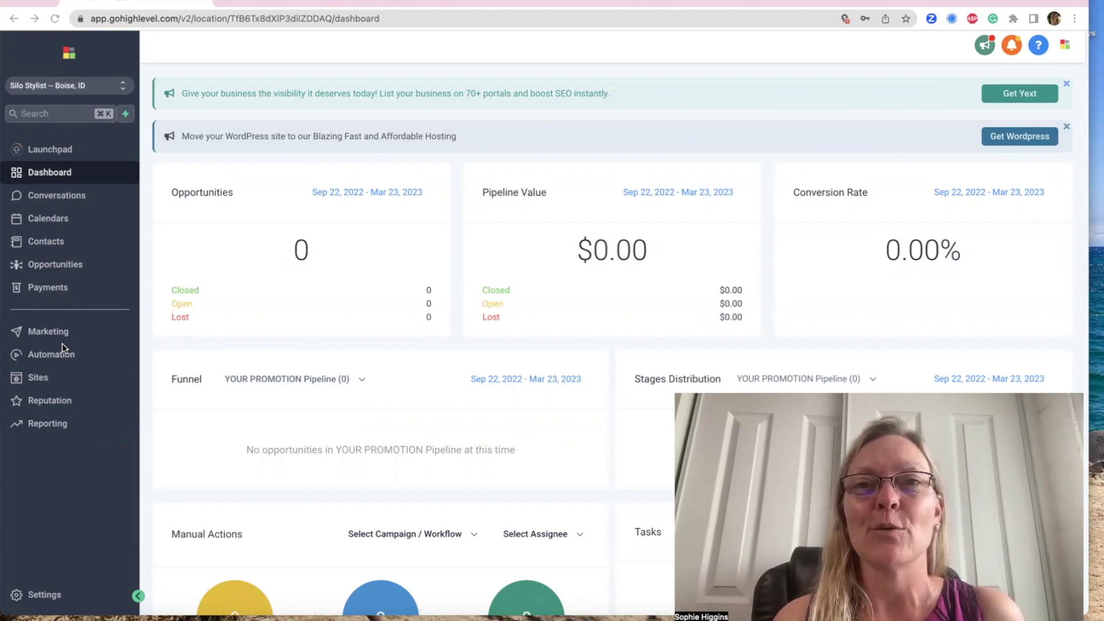
- Go to Sites and open the empty Memberships Products page
{"action": "left_click", "coordinate": [38, 381]}
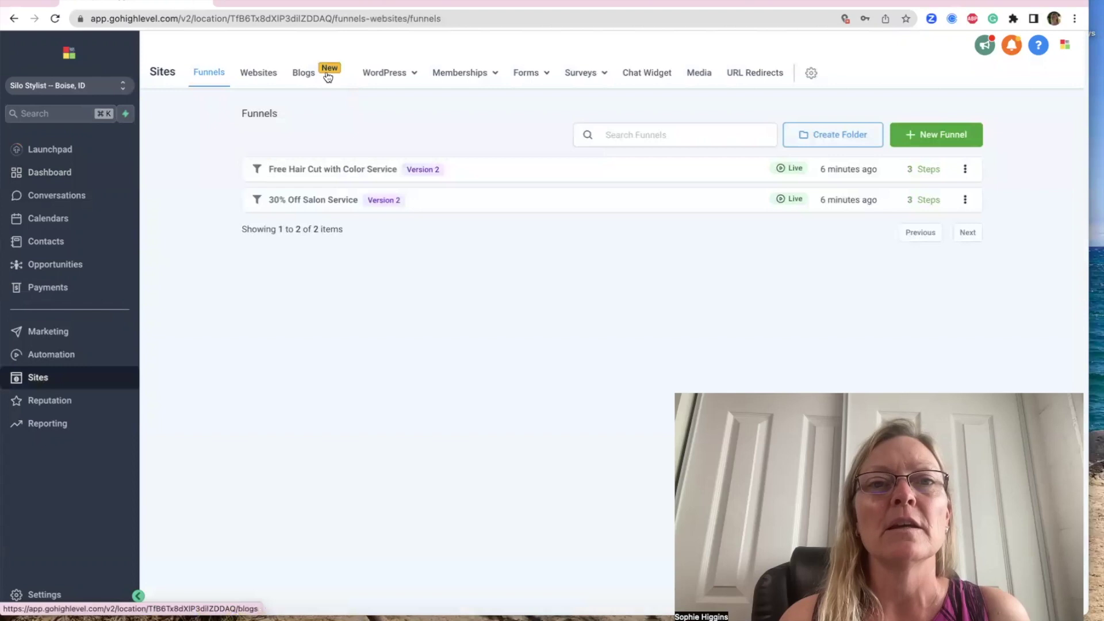
{"action": "left_click", "coordinate": [465, 77]}
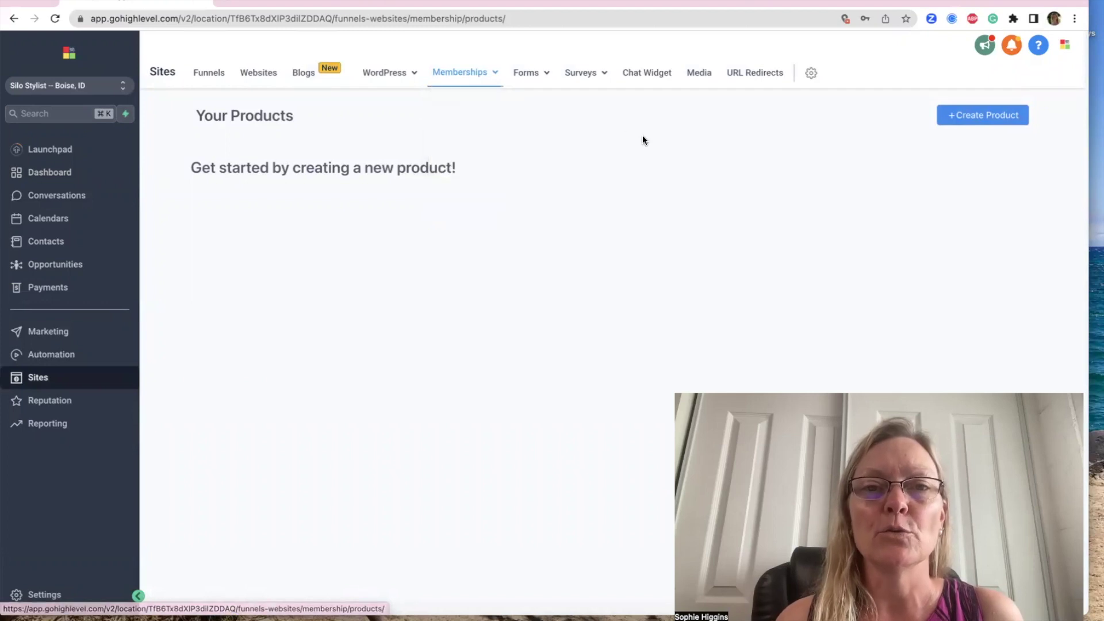
- Start a new product from the Marathon Course template and begin renaming it 'My first course'
{"action": "left_click", "coordinate": [991, 120]}
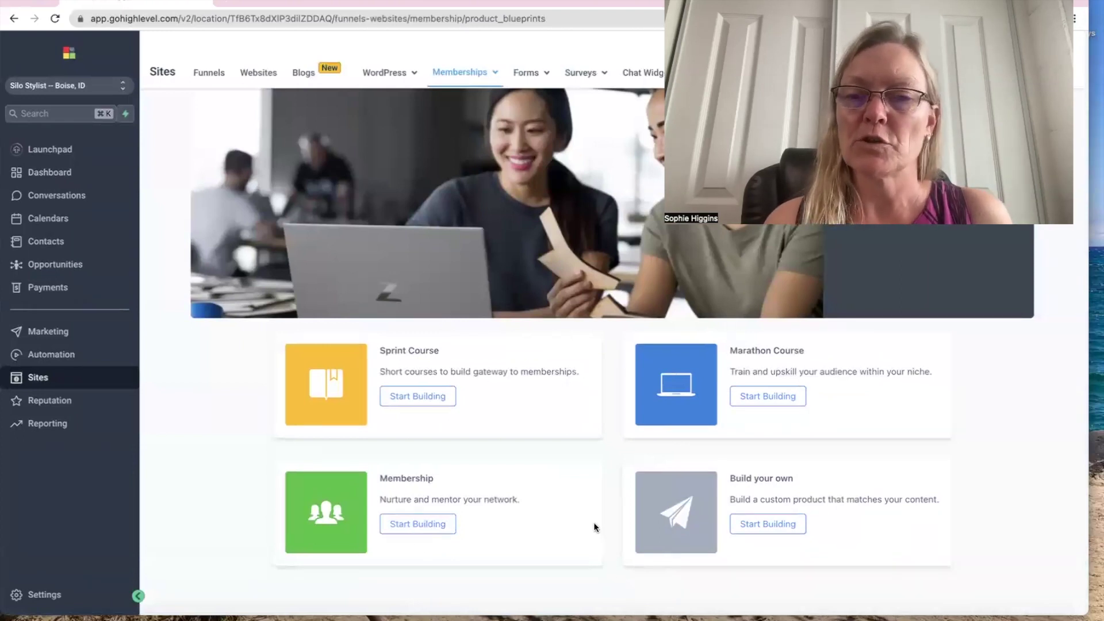
{"action": "left_click", "coordinate": [772, 397]}
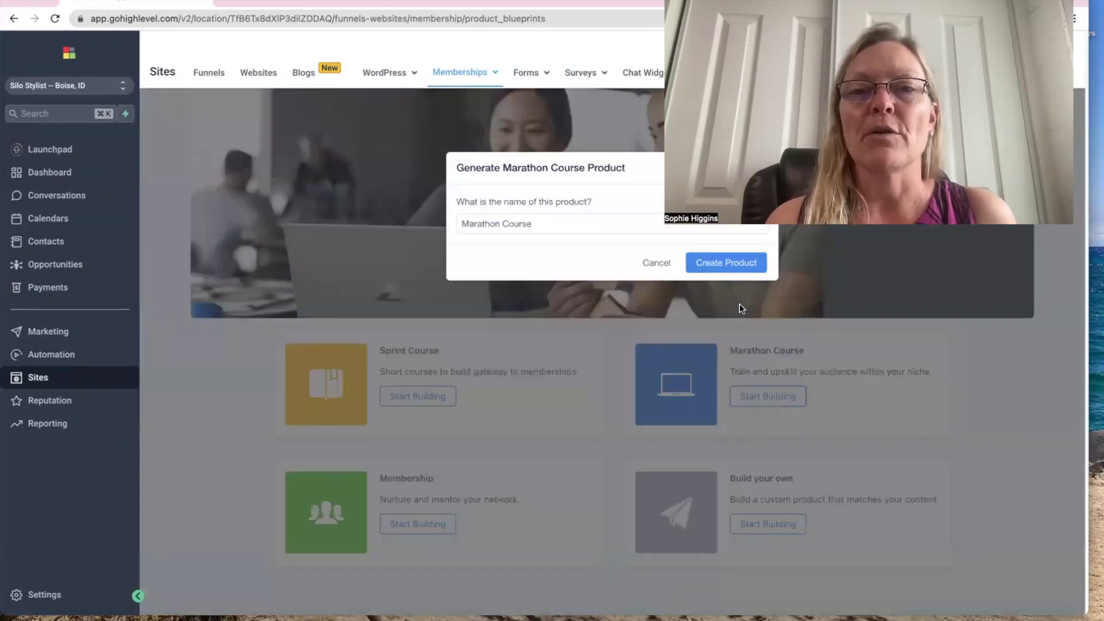
{"action": "left_click", "coordinate": [542, 224]}
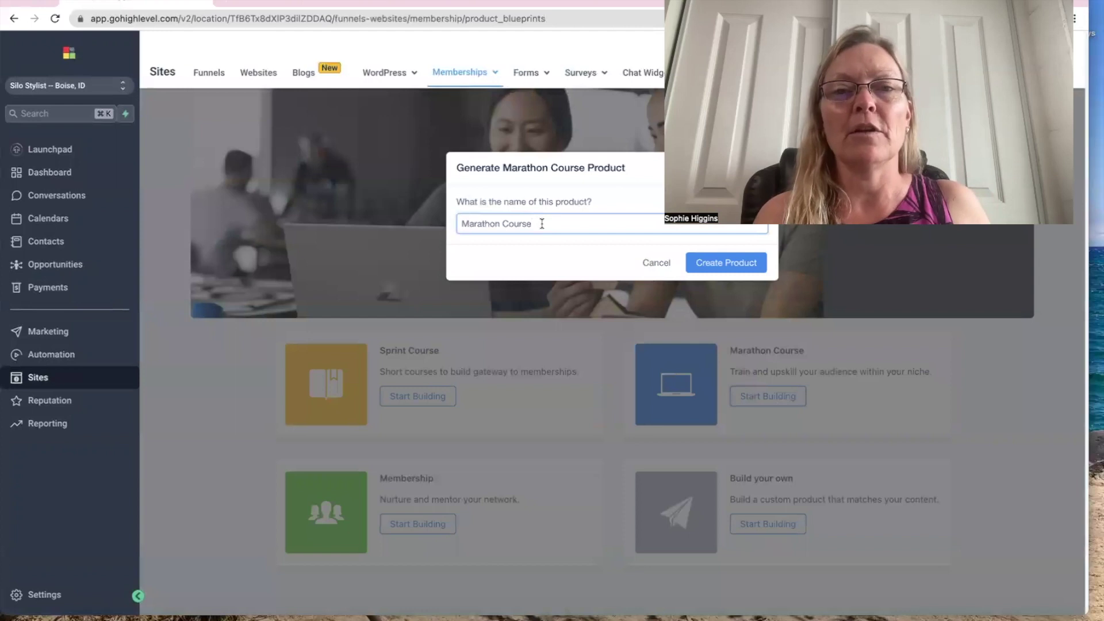
{"action": "key", "text": "ctrl+a"}
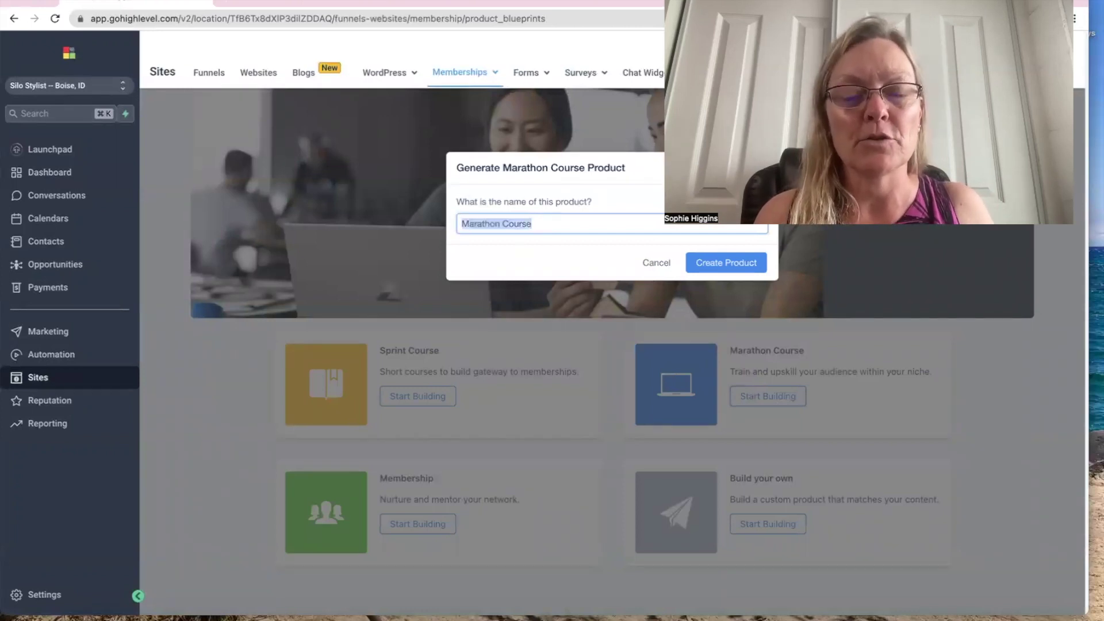
{"action": "type", "text": "My"}
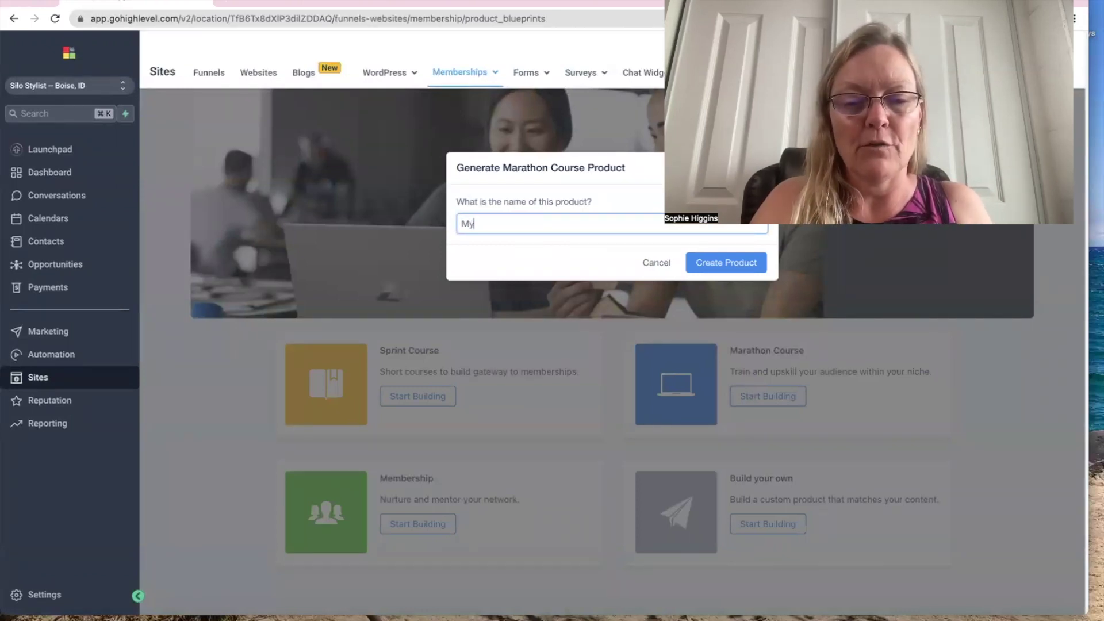
{"action": "type", "text": " first co"}
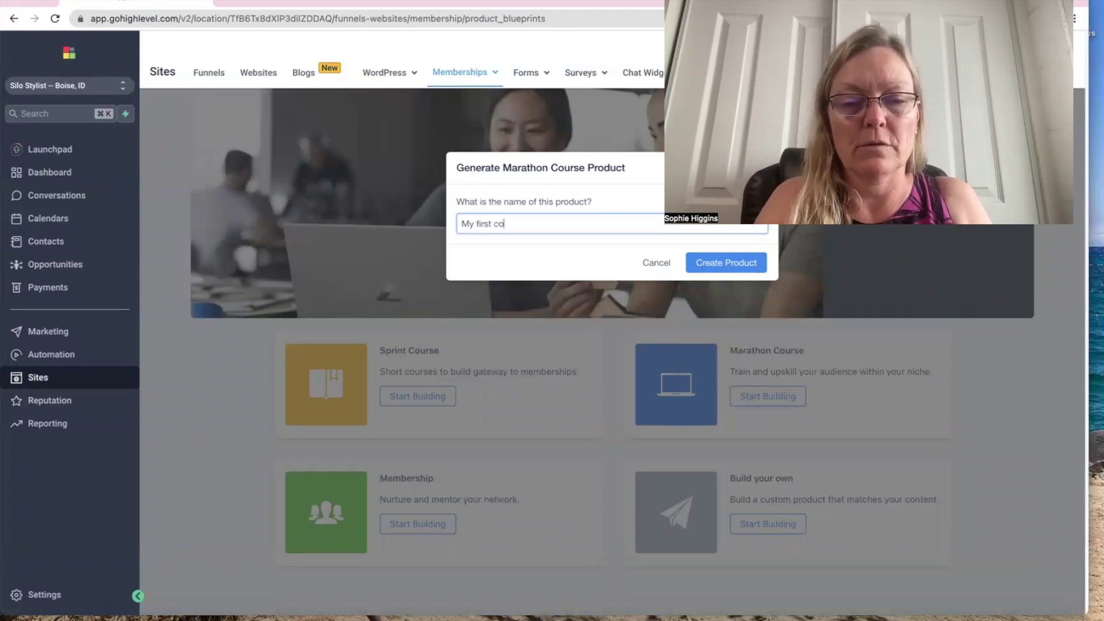
{"action": "type", "text": "urse"}
- Create the 'My first course' product and retitle its Introduction module to Welcome
{"action": "left_click", "coordinate": [703, 268]}
{"action": "scroll", "coordinate": [637, 519], "scroll_direction": "down", "scroll_amount": 2}
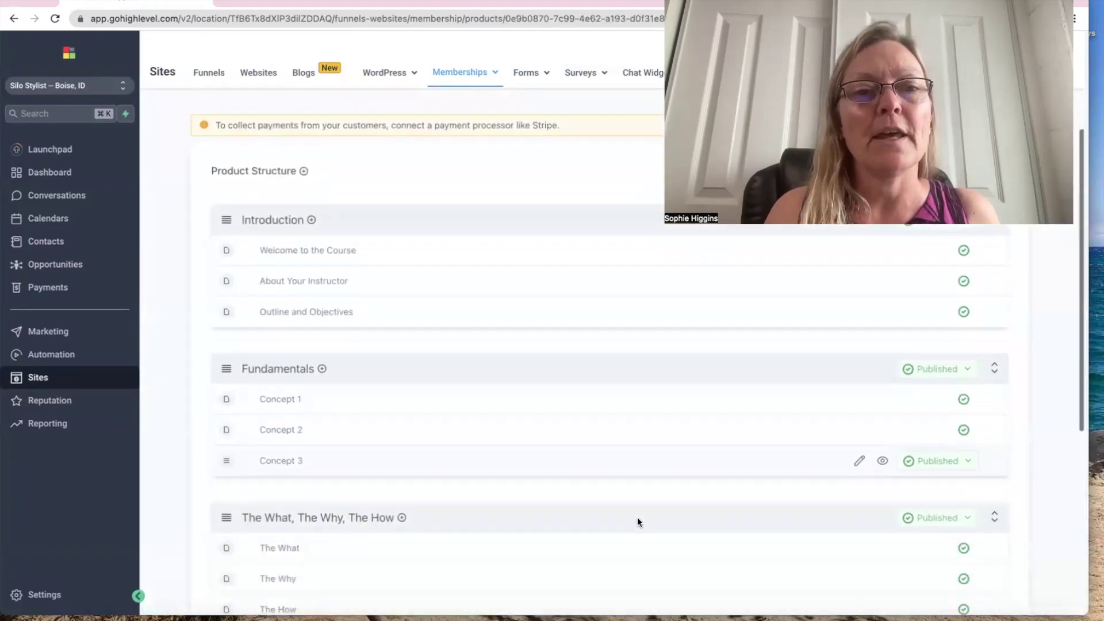
{"action": "scroll", "coordinate": [637, 519], "scroll_direction": "down", "scroll_amount": 3}
{"action": "scroll", "coordinate": [637, 518], "scroll_direction": "down", "scroll_amount": 2}
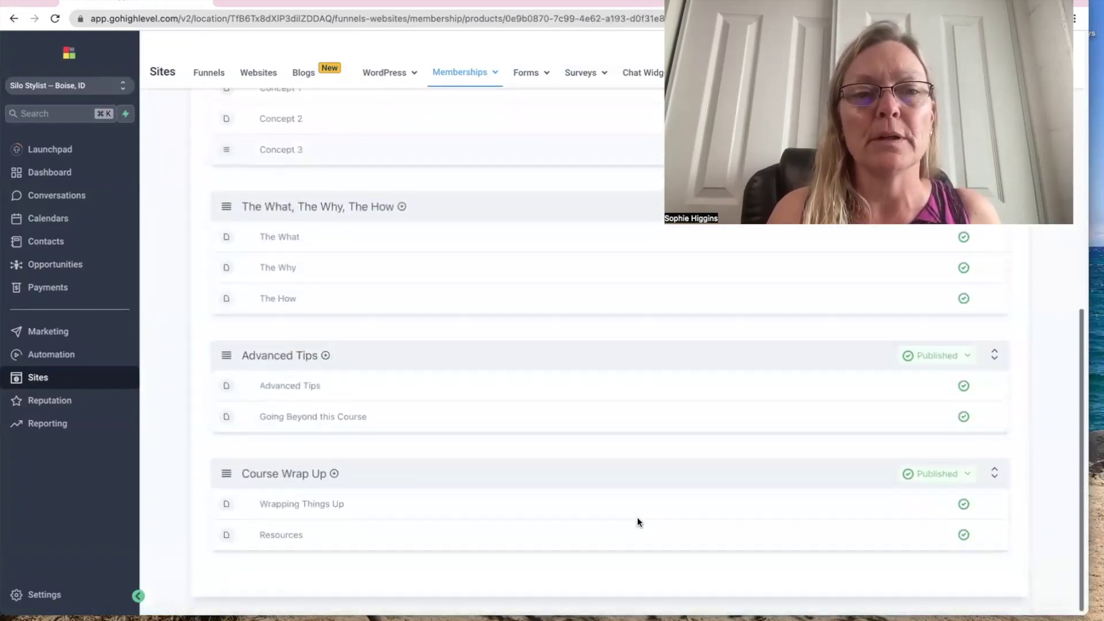
{"action": "scroll", "coordinate": [637, 518], "scroll_direction": "up", "scroll_amount": 5}
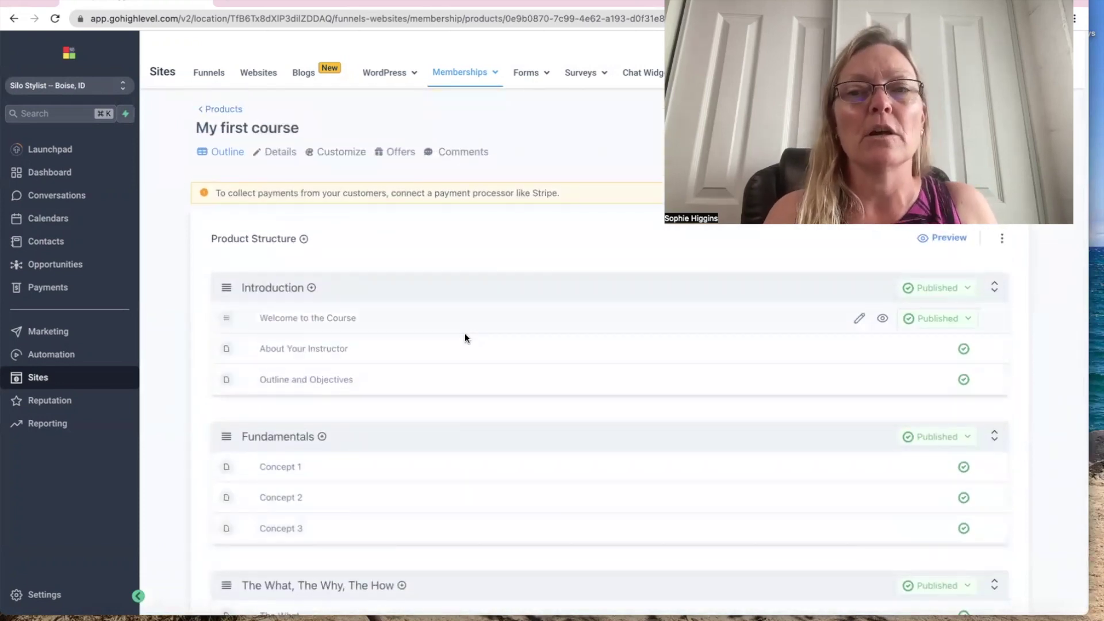
{"action": "left_click", "coordinate": [256, 289]}
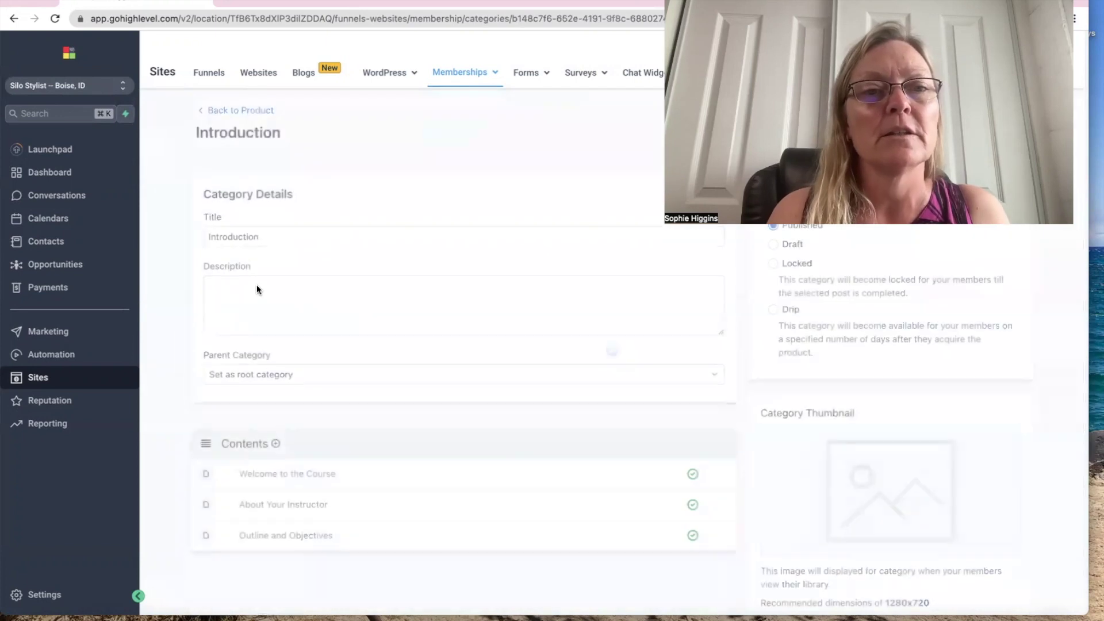
{"action": "left_click", "coordinate": [290, 236]}
{"action": "key", "text": "super+a"}
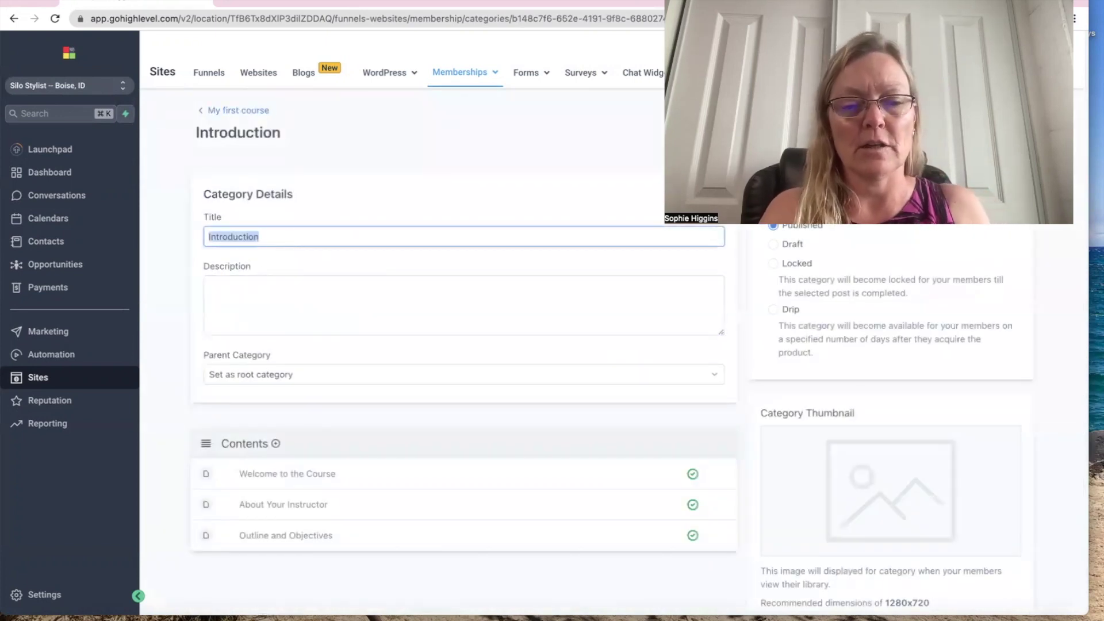
{"action": "type", "text": "Welcome"}
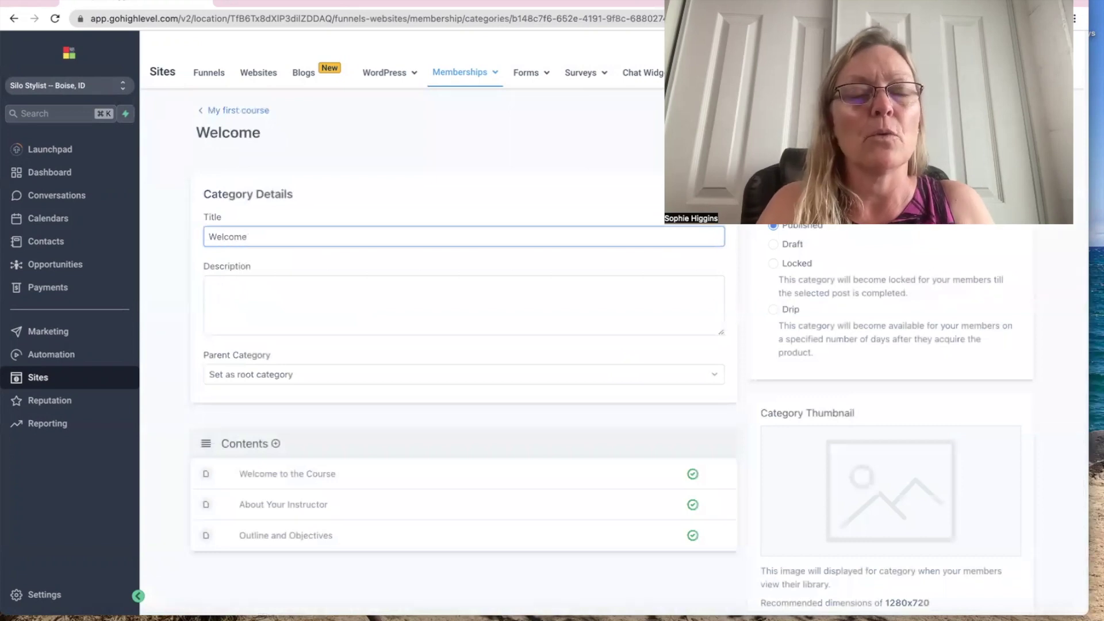
- Describe the module as 'Welcome to my first course.' and keep it top-level
{"action": "left_click", "coordinate": [264, 299]}
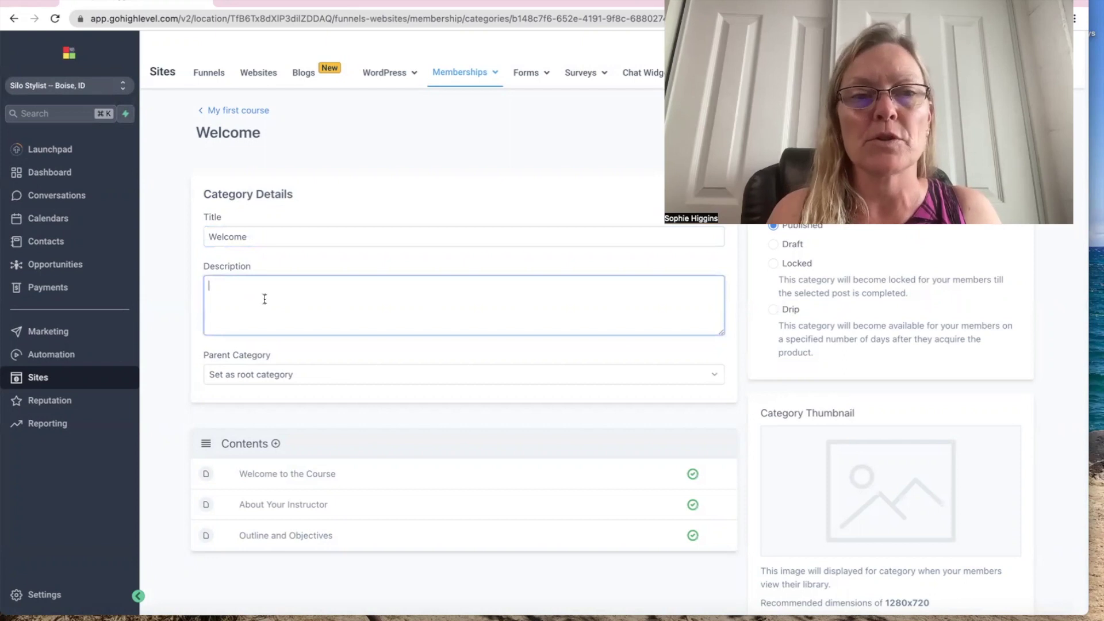
{"action": "scroll", "coordinate": [314, 342], "scroll_direction": "down", "scroll_amount": 1}
{"action": "type", "text": "Welcome to my first course"}
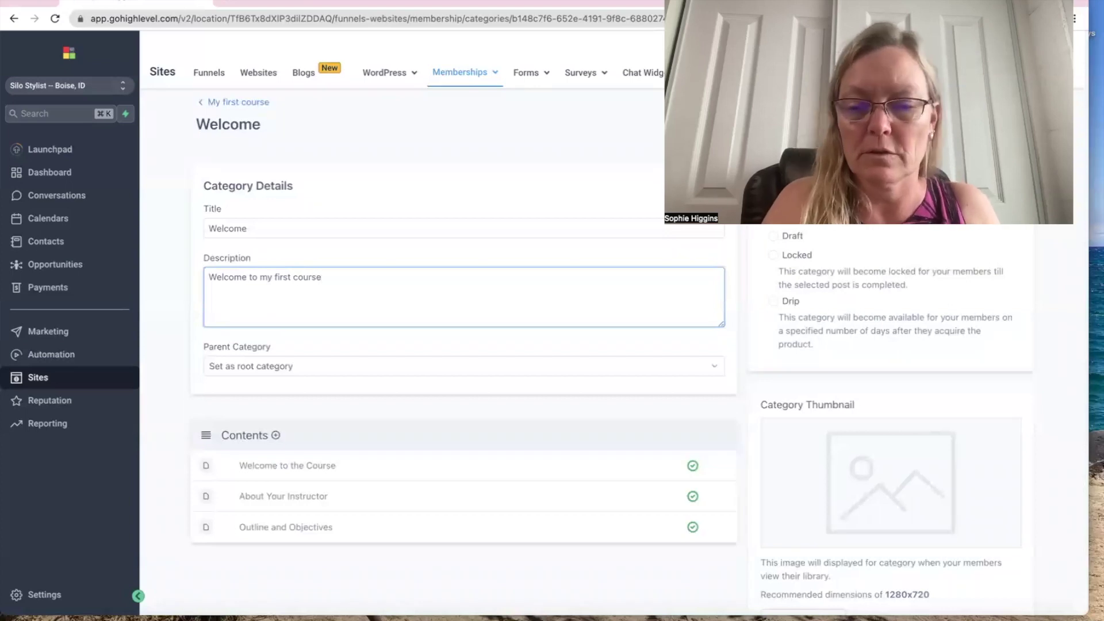
{"action": "type", "text": "."}
{"action": "scroll", "coordinate": [334, 395], "scroll_direction": "down", "scroll_amount": 1}
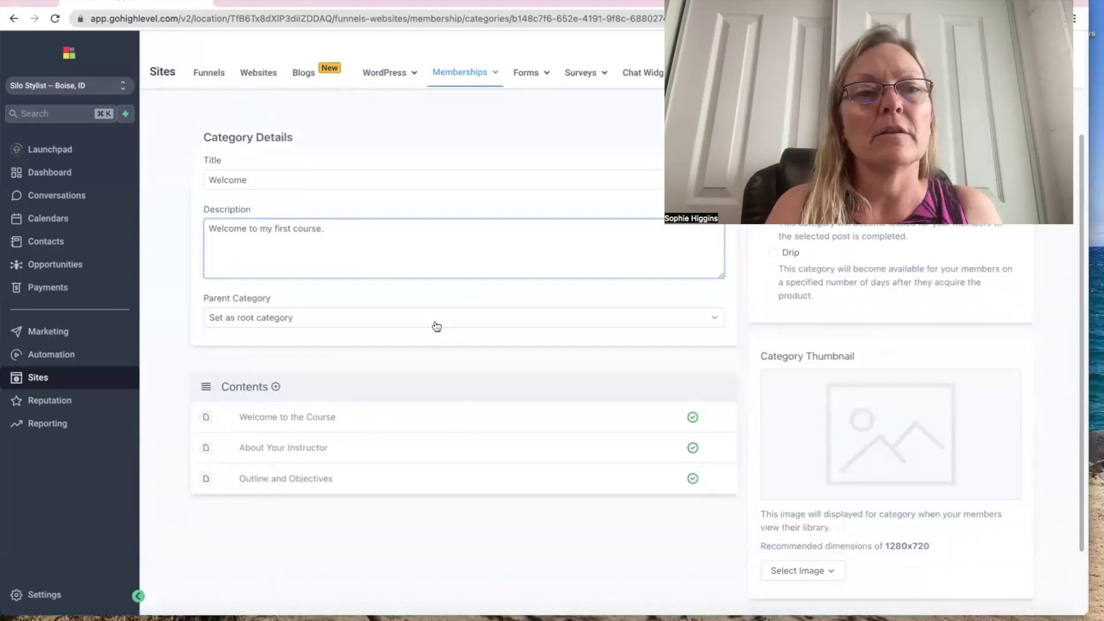
{"action": "left_click", "coordinate": [401, 320]}
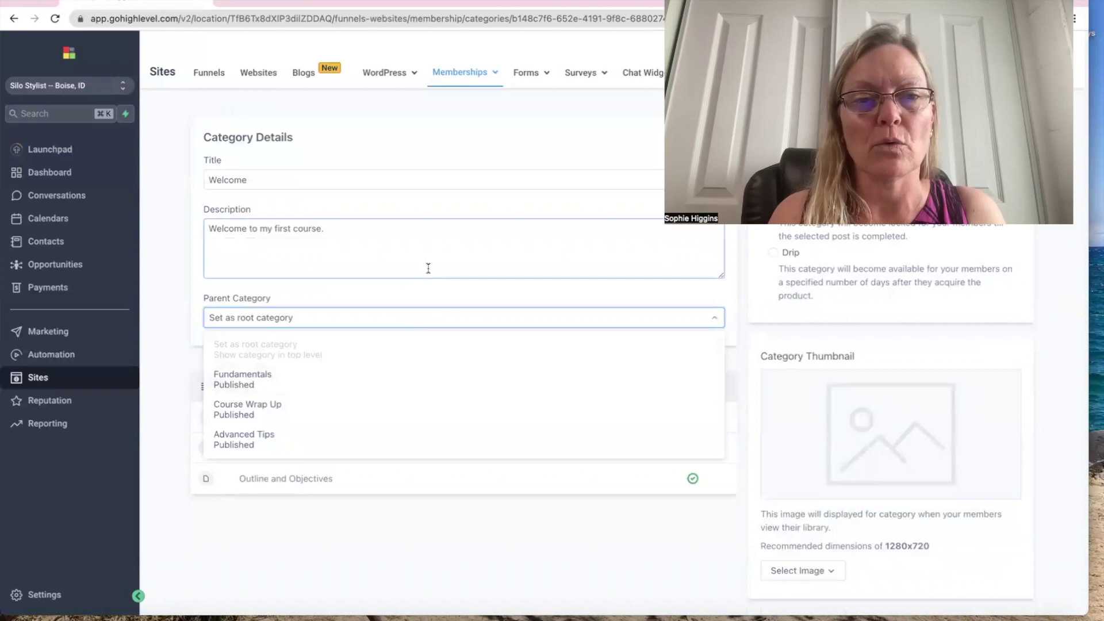
{"action": "left_click", "coordinate": [370, 255]}
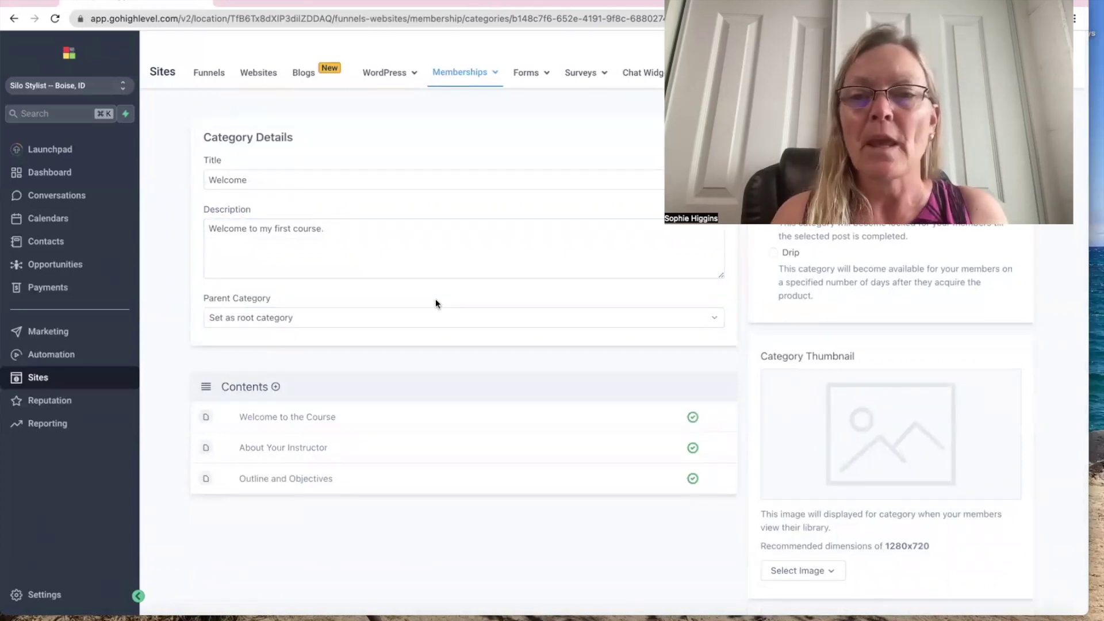
{"action": "scroll", "coordinate": [840, 415], "scroll_direction": "up", "scroll_amount": 2}
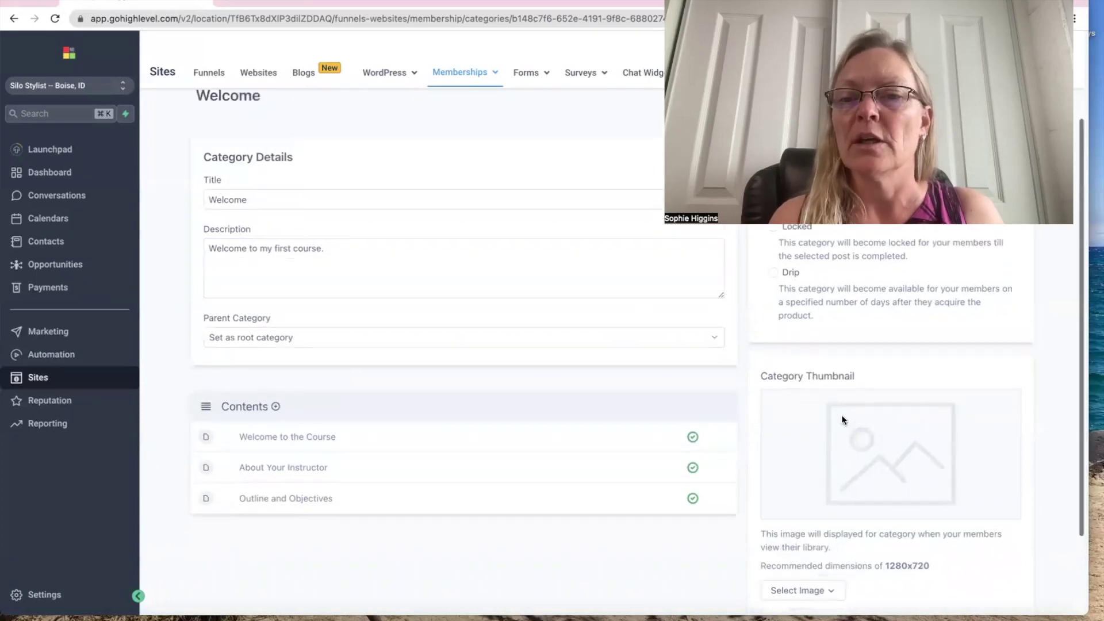
{"action": "scroll", "coordinate": [842, 419], "scroll_direction": "down", "scroll_amount": 2}
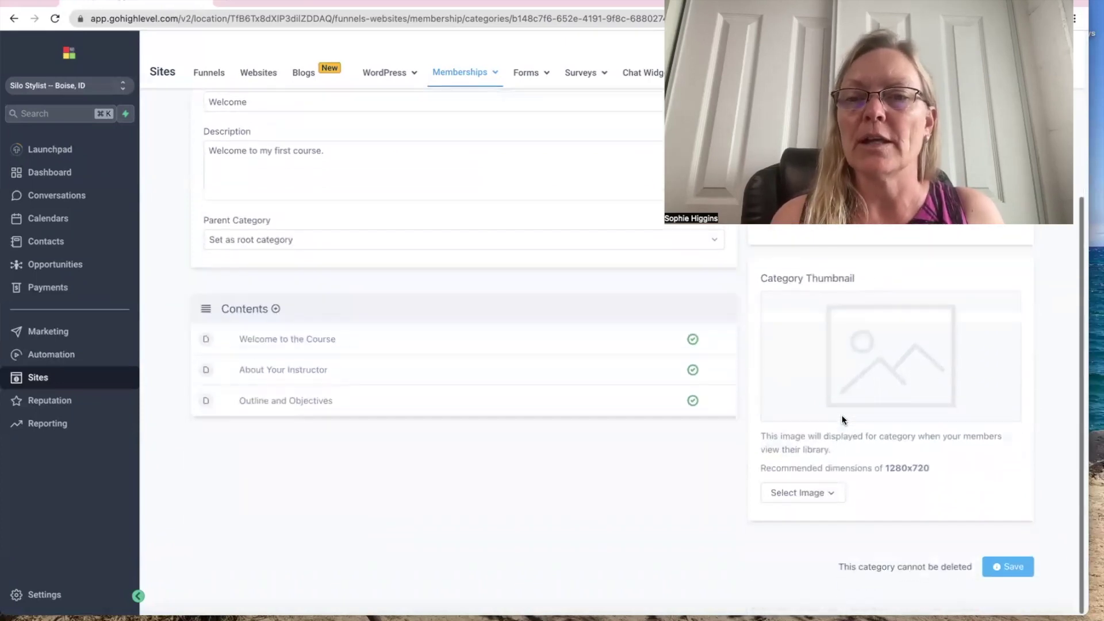
- Upload IMG_7620.jpg as the Welcome module's thumbnail and save the module
{"action": "left_click", "coordinate": [793, 498]}
{"action": "left_click", "coordinate": [790, 517]}
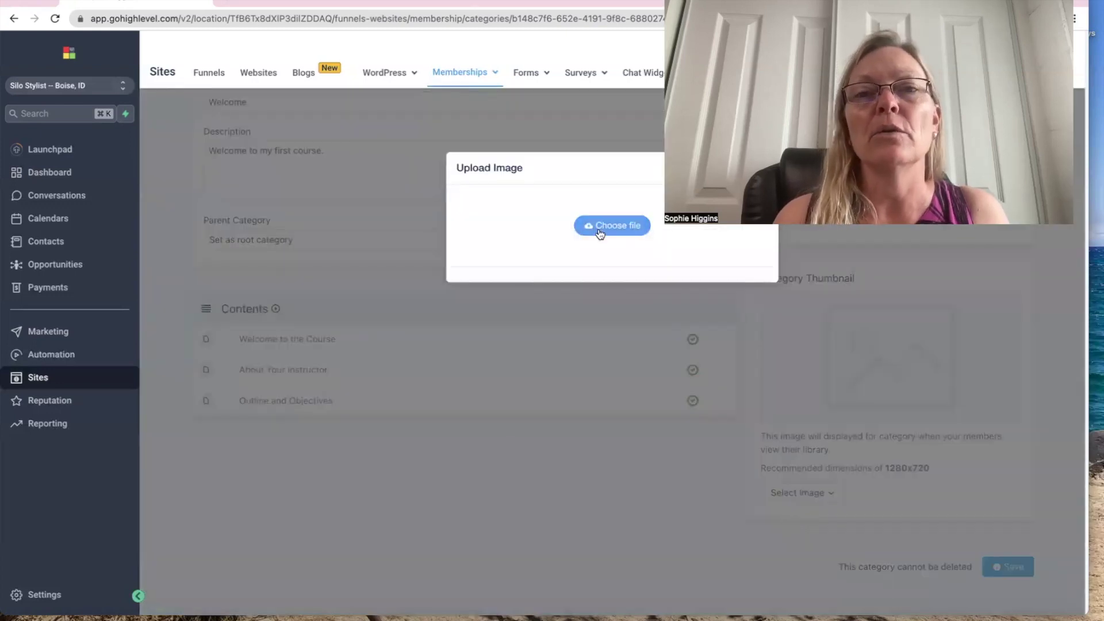
{"action": "left_click", "coordinate": [598, 229]}
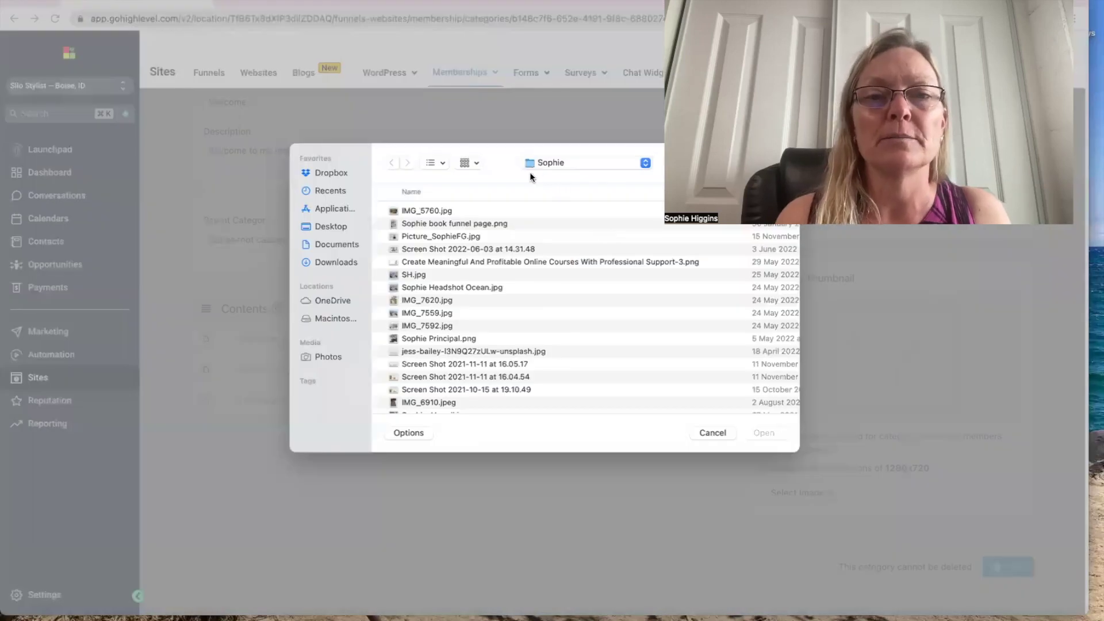
{"action": "left_click", "coordinate": [423, 298]}
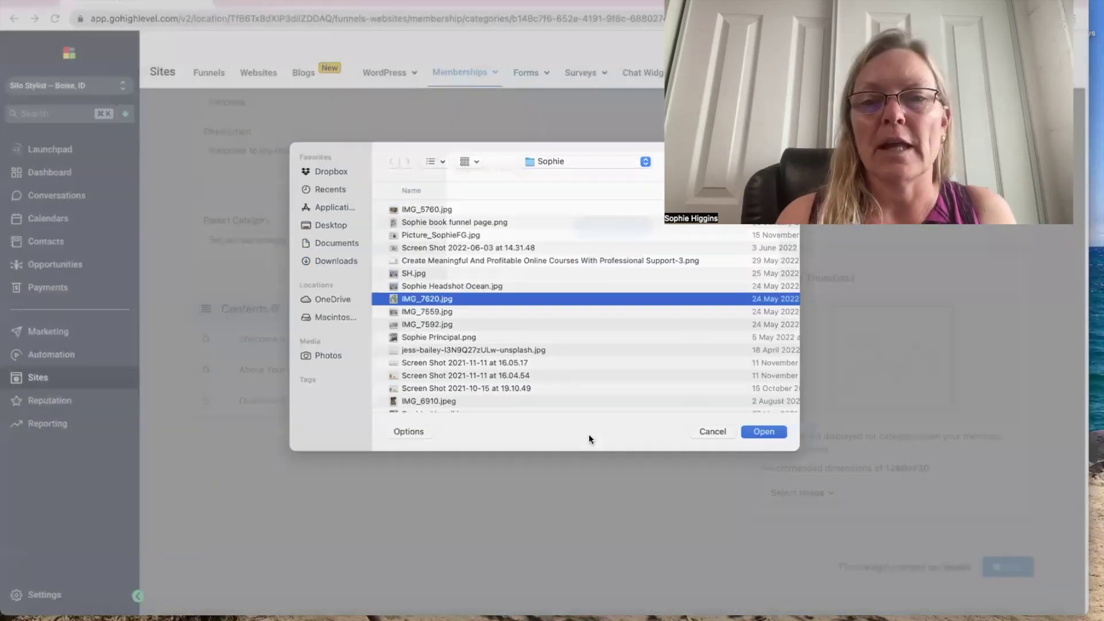
{"action": "key", "text": "Return"}
{"action": "left_click", "coordinate": [596, 535]}
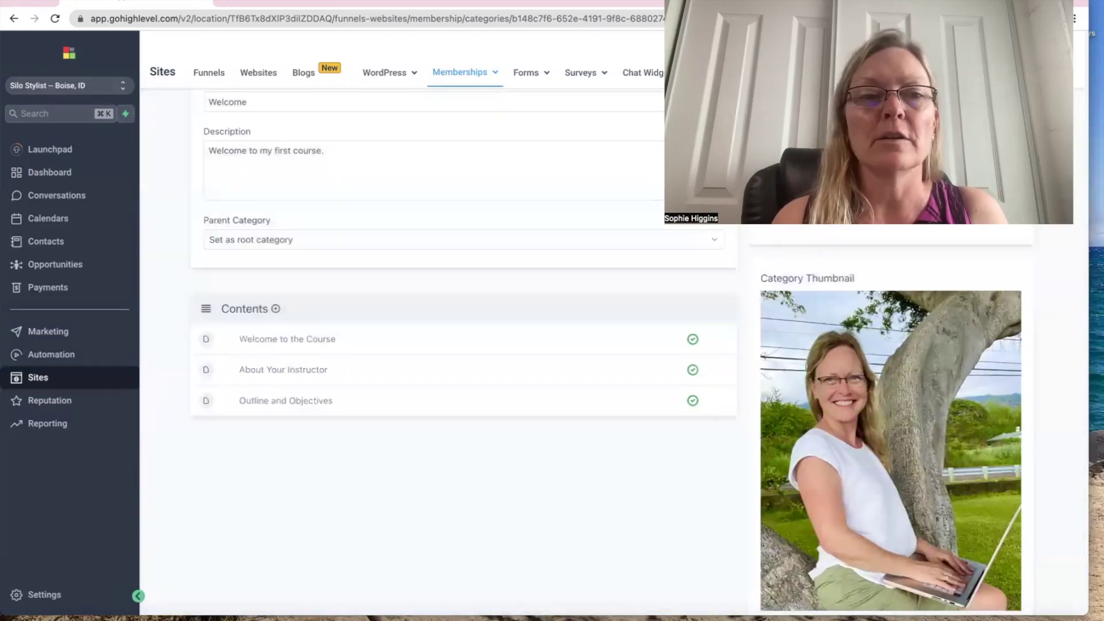
{"action": "scroll", "coordinate": [653, 215], "scroll_direction": "up", "scroll_amount": 3}
{"action": "left_click", "coordinate": [1003, 132]}
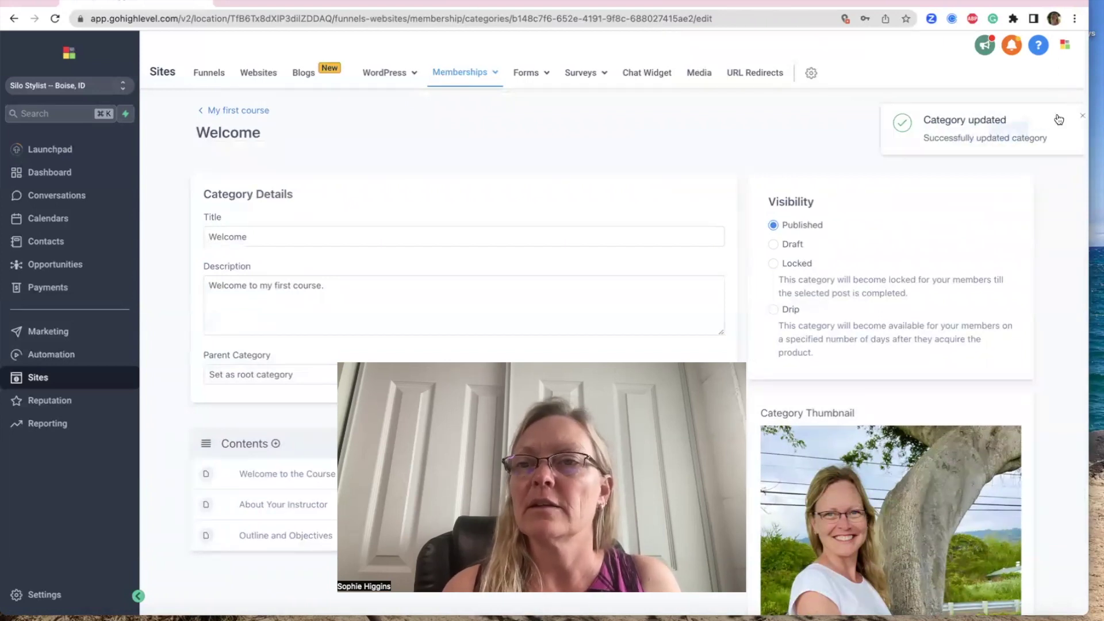
- Go back to the My first course outline and preview it as a member
{"action": "left_click", "coordinate": [246, 110]}
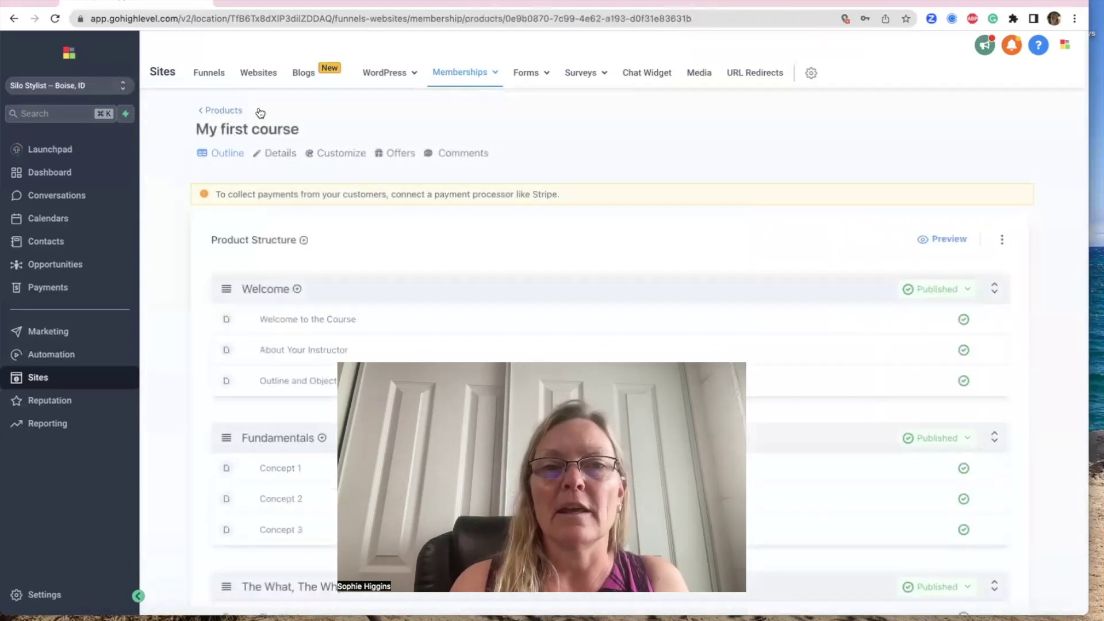
{"action": "left_click", "coordinate": [940, 239]}
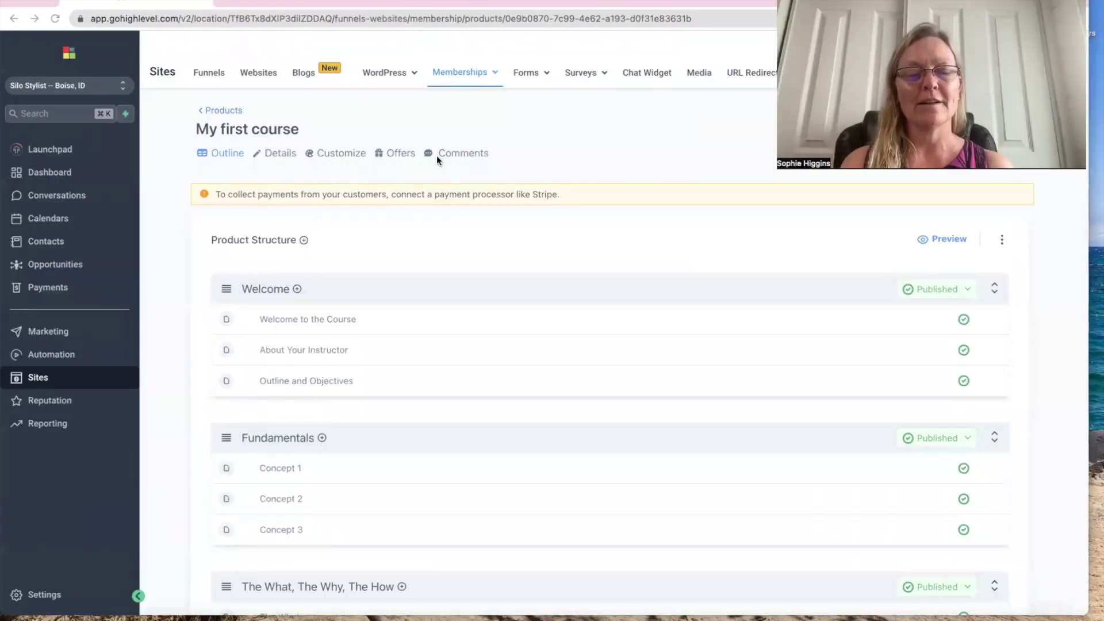
{"action": "scroll", "coordinate": [392, 425], "scroll_direction": "down", "scroll_amount": 2}
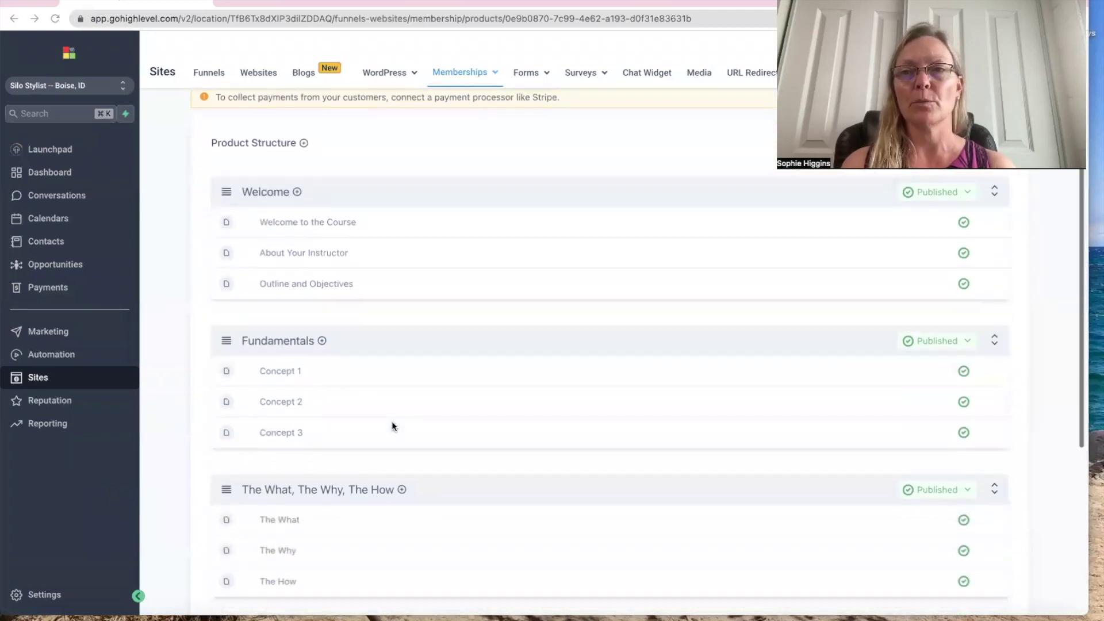
{"action": "scroll", "coordinate": [391, 424], "scroll_direction": "up", "scroll_amount": 2}
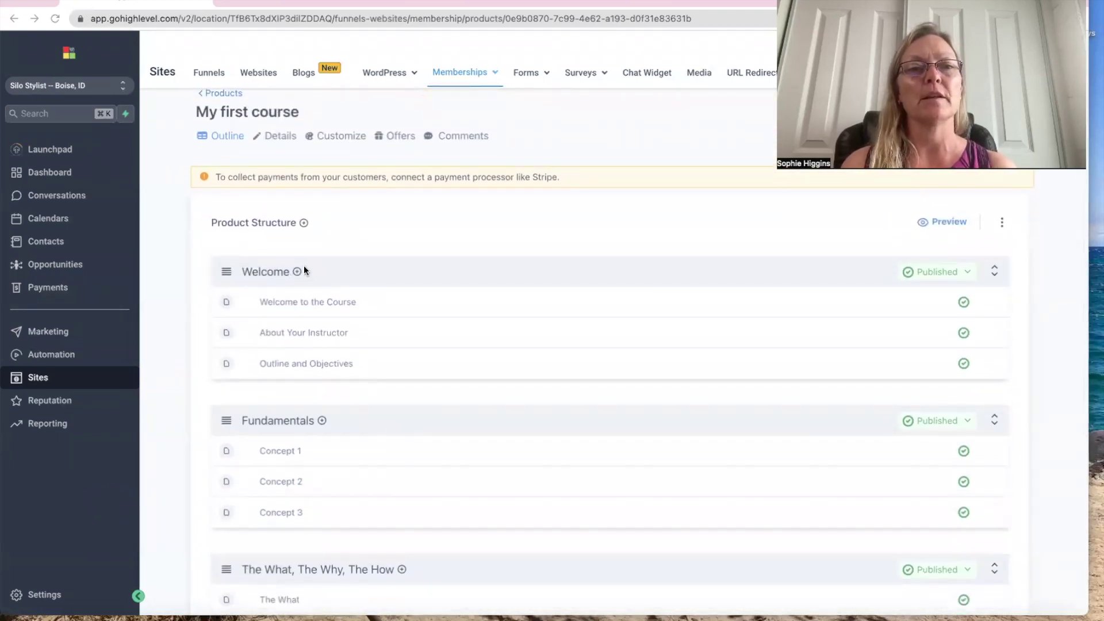
{"action": "scroll", "coordinate": [270, 492], "scroll_direction": "down", "scroll_amount": 4}
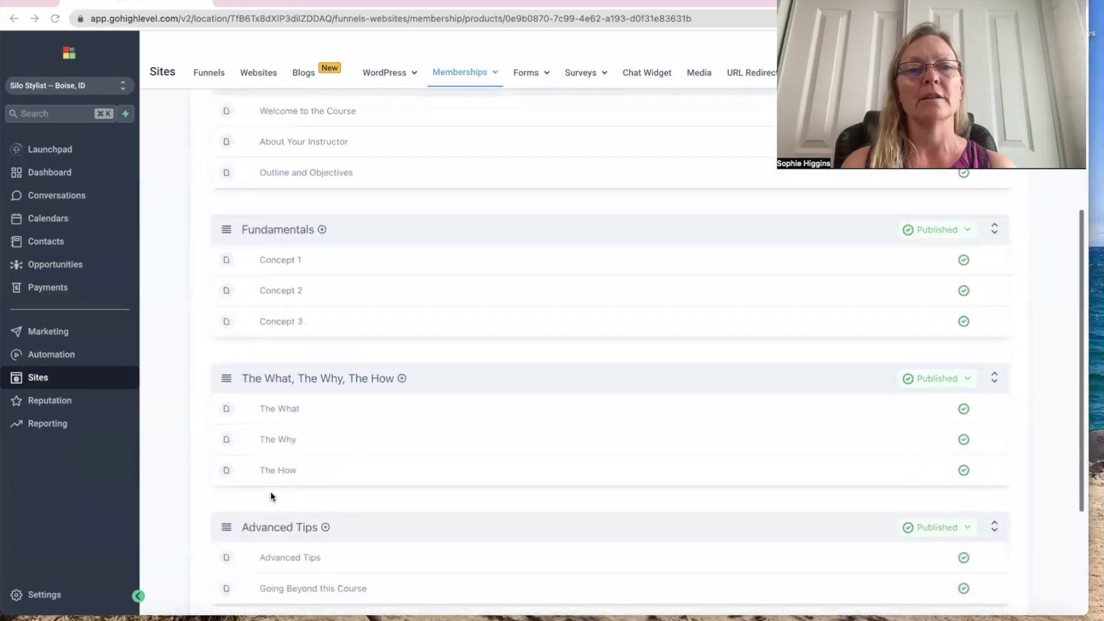
{"action": "scroll", "coordinate": [270, 496], "scroll_direction": "down", "scroll_amount": 2}
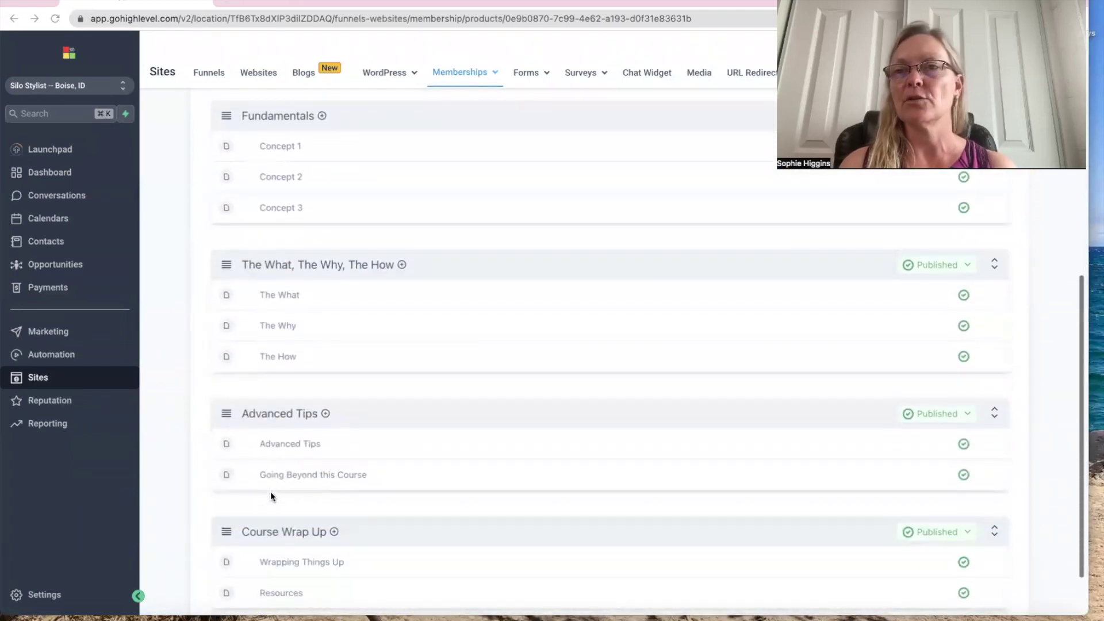
{"action": "scroll", "coordinate": [270, 496], "scroll_direction": "up", "scroll_amount": 2}
{"action": "scroll", "coordinate": [271, 496], "scroll_direction": "up", "scroll_amount": 2}
{"action": "scroll", "coordinate": [270, 496], "scroll_direction": "up", "scroll_amount": 1}
{"action": "scroll", "coordinate": [271, 496], "scroll_direction": "up", "scroll_amount": 2}
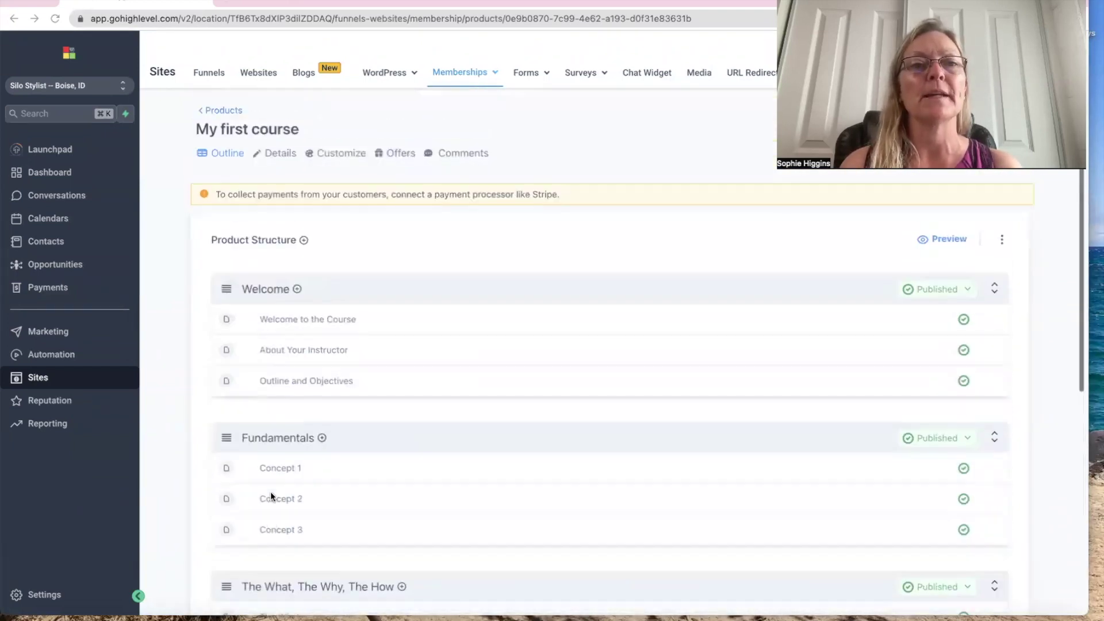
- In My first course's Details, set the description to 'Welcome to my first awesome course'
{"action": "left_click", "coordinate": [275, 153]}
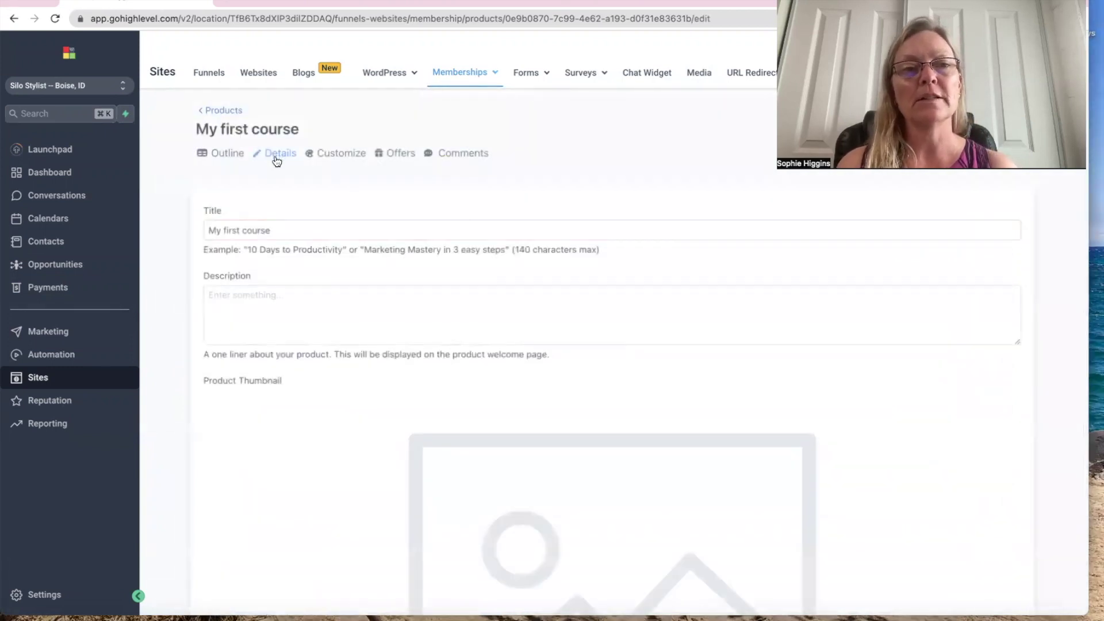
{"action": "left_click", "coordinate": [276, 230]}
{"action": "left_click", "coordinate": [263, 306]}
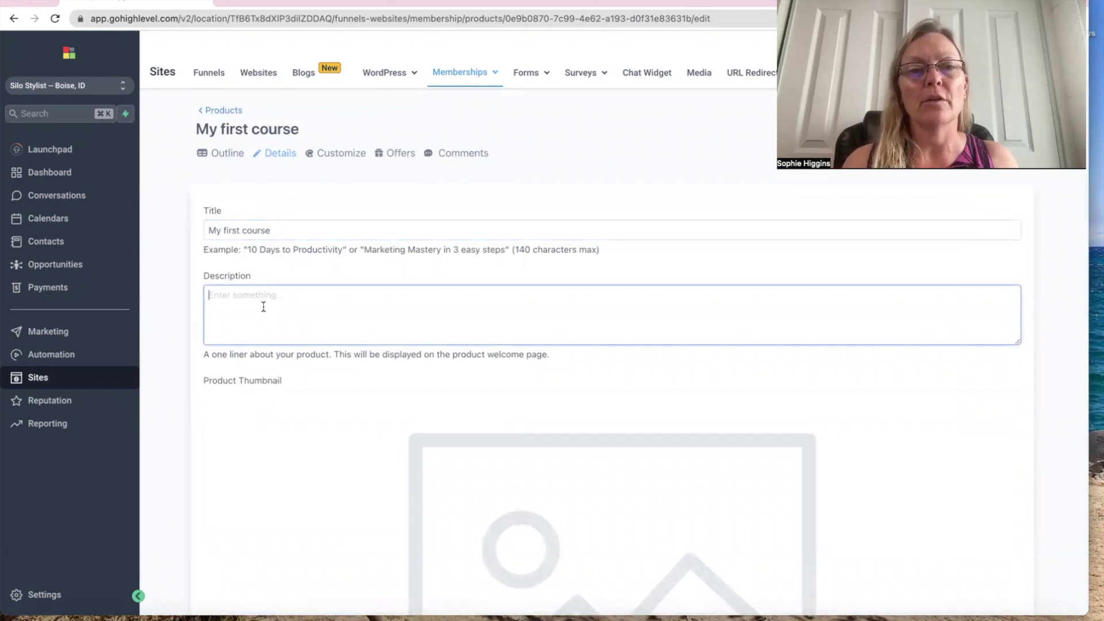
{"action": "scroll", "coordinate": [263, 307], "scroll_direction": "down", "scroll_amount": 1}
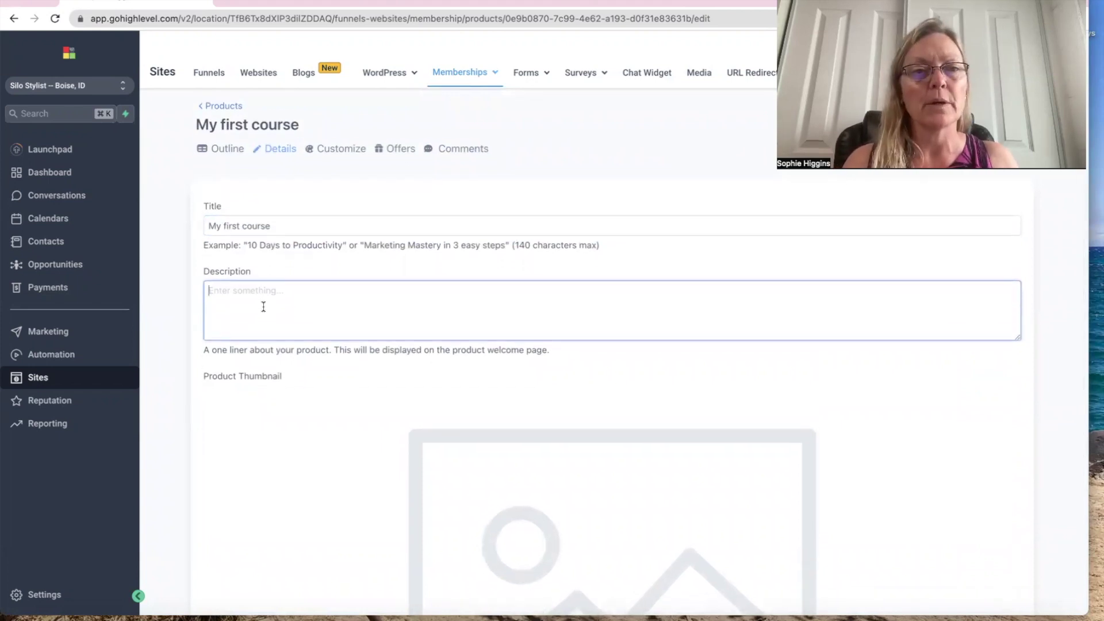
{"action": "type", "text": "Welcome to my first awesome course"}
{"action": "scroll", "coordinate": [323, 419], "scroll_direction": "down", "scroll_amount": 3}
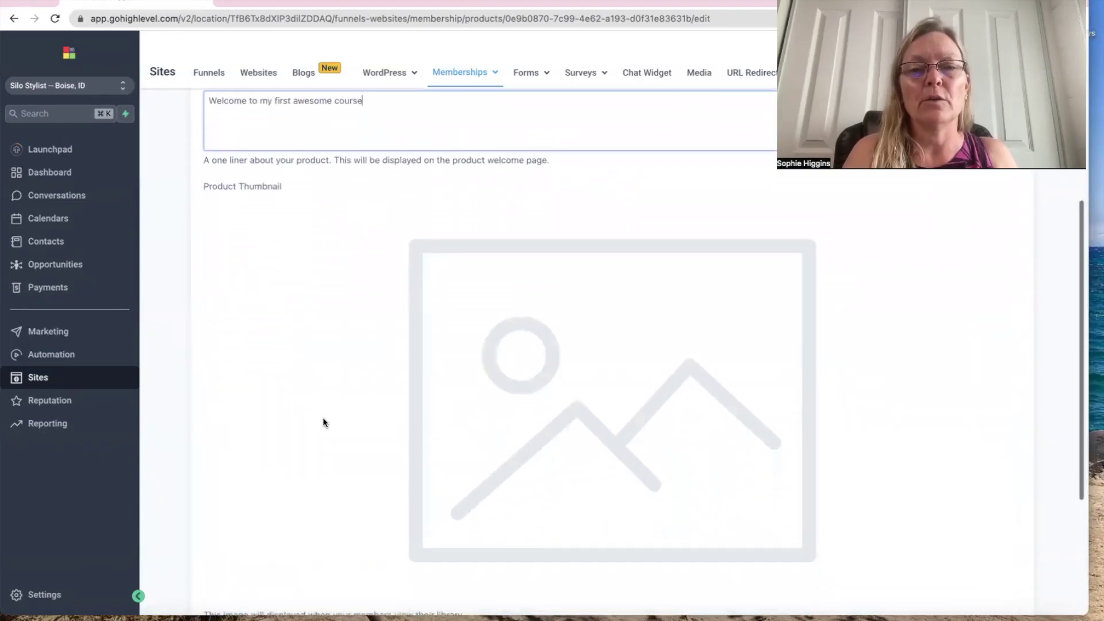
{"action": "scroll", "coordinate": [521, 384], "scroll_direction": "down", "scroll_amount": 2}
{"action": "scroll", "coordinate": [522, 387], "scroll_direction": "down", "scroll_amount": 1}
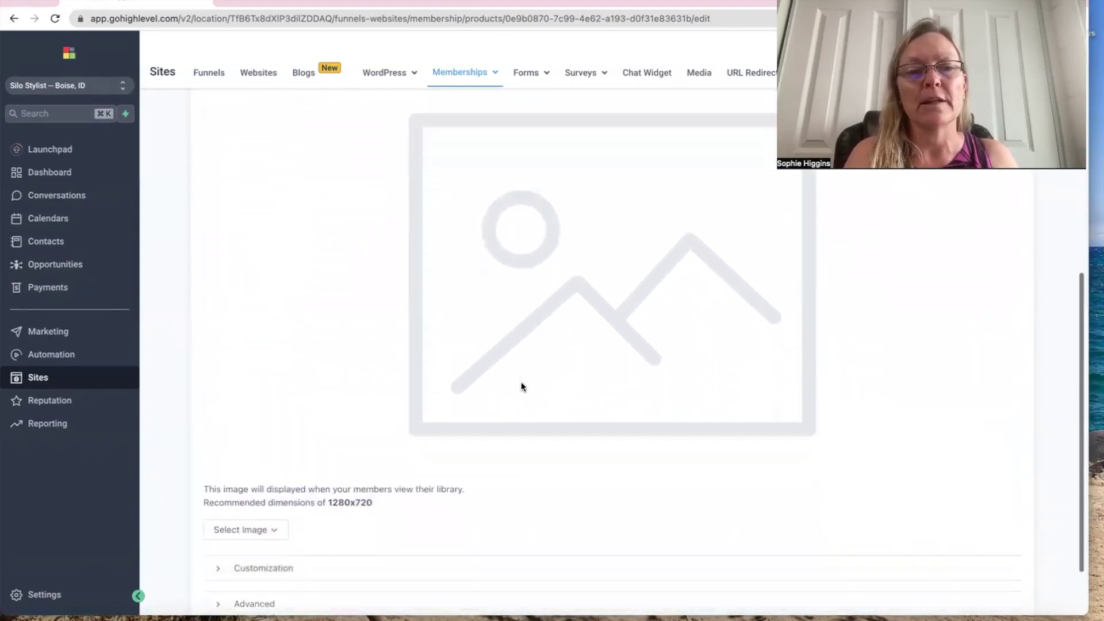
{"action": "scroll", "coordinate": [520, 387], "scroll_direction": "down", "scroll_amount": 1}
{"action": "scroll", "coordinate": [521, 386], "scroll_direction": "up", "scroll_amount": 5}
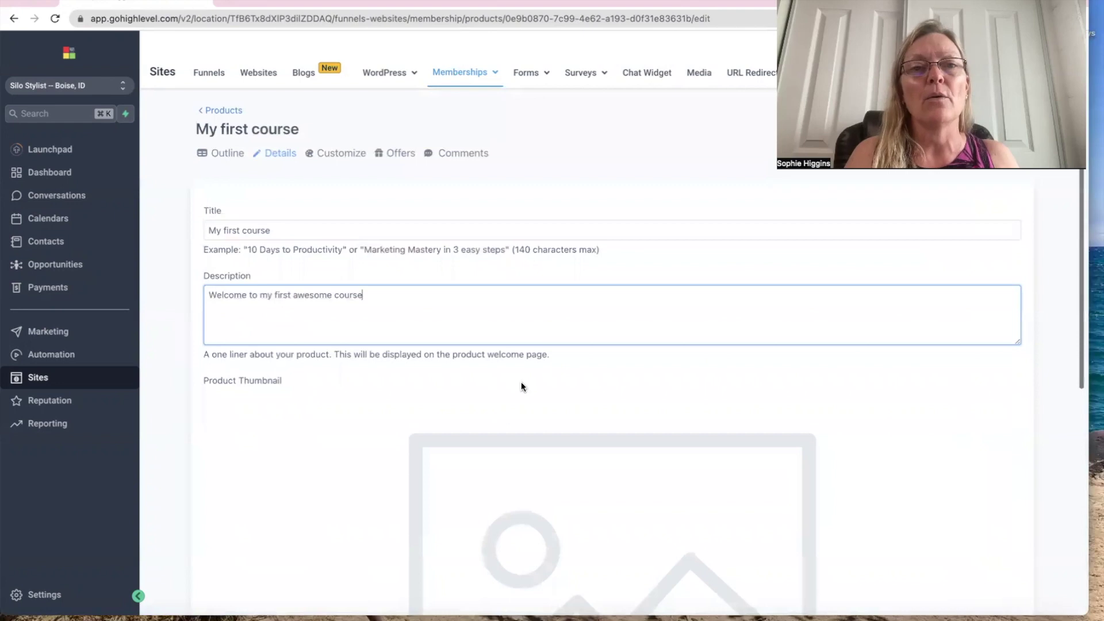
- Switch to the other sub-account and open its Online Course Creation Made Easy product
{"action": "left_click", "coordinate": [49, 87]}
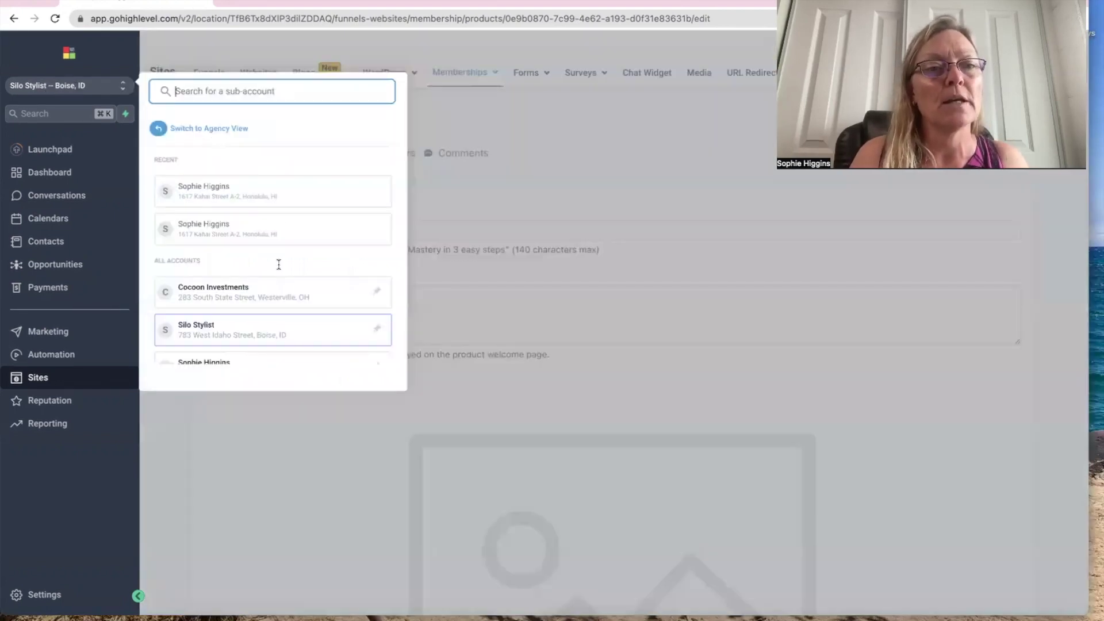
{"action": "scroll", "coordinate": [251, 308], "scroll_direction": "down", "scroll_amount": 1}
{"action": "left_click", "coordinate": [235, 346]}
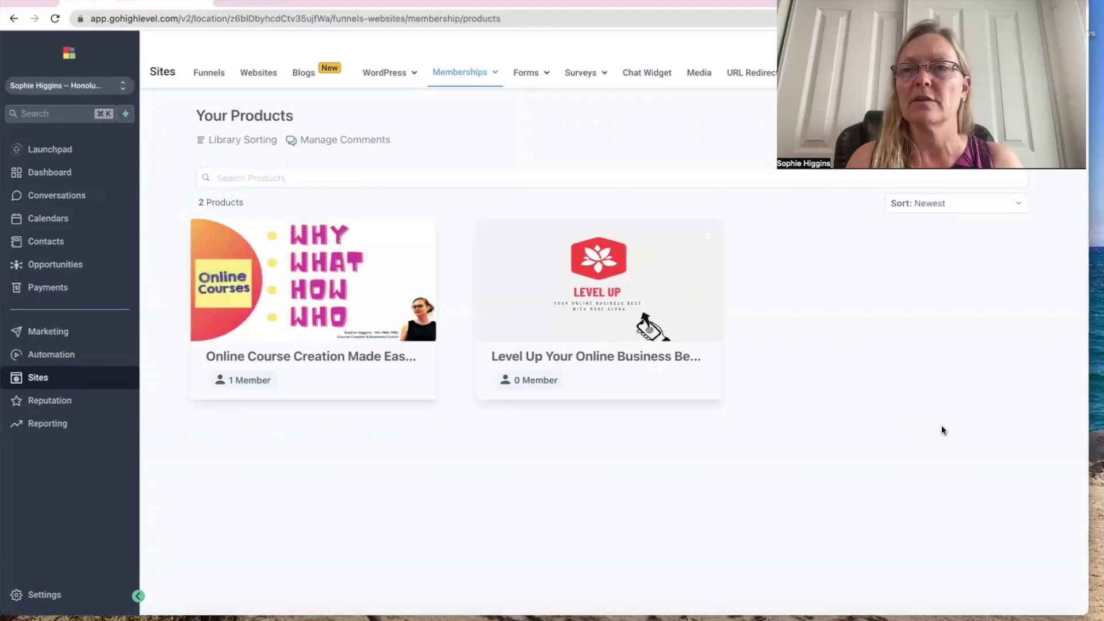
{"action": "left_click", "coordinate": [243, 286]}
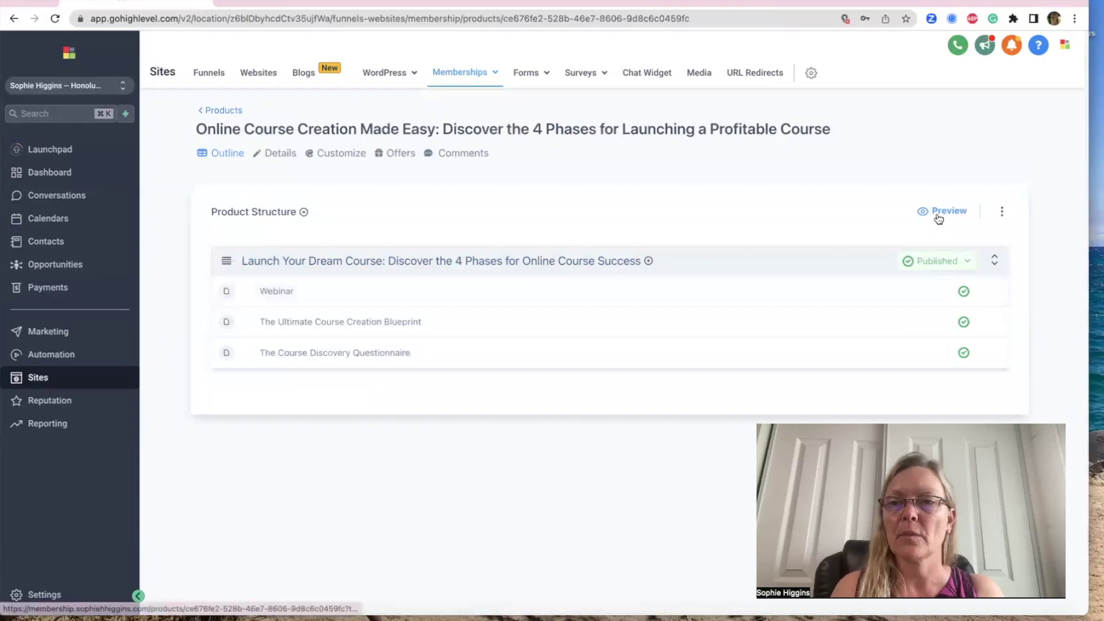
- Preview Online Course Creation Made Easy in member view, opening on the Webinar lesson
{"action": "left_click", "coordinate": [938, 214]}
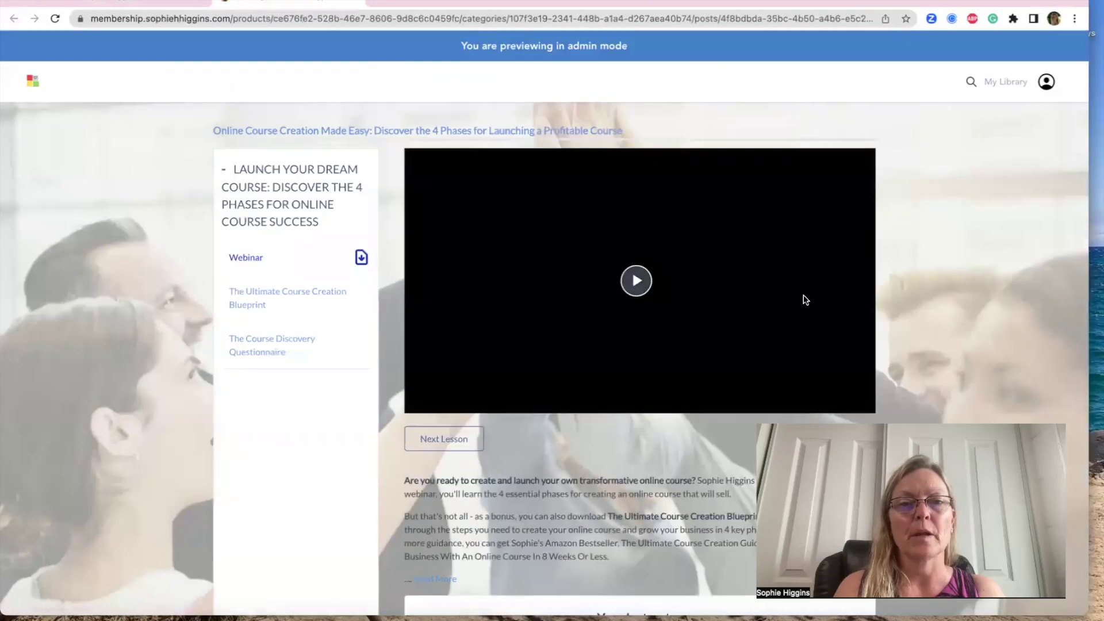
{"action": "scroll", "coordinate": [803, 299], "scroll_direction": "down", "scroll_amount": 3}
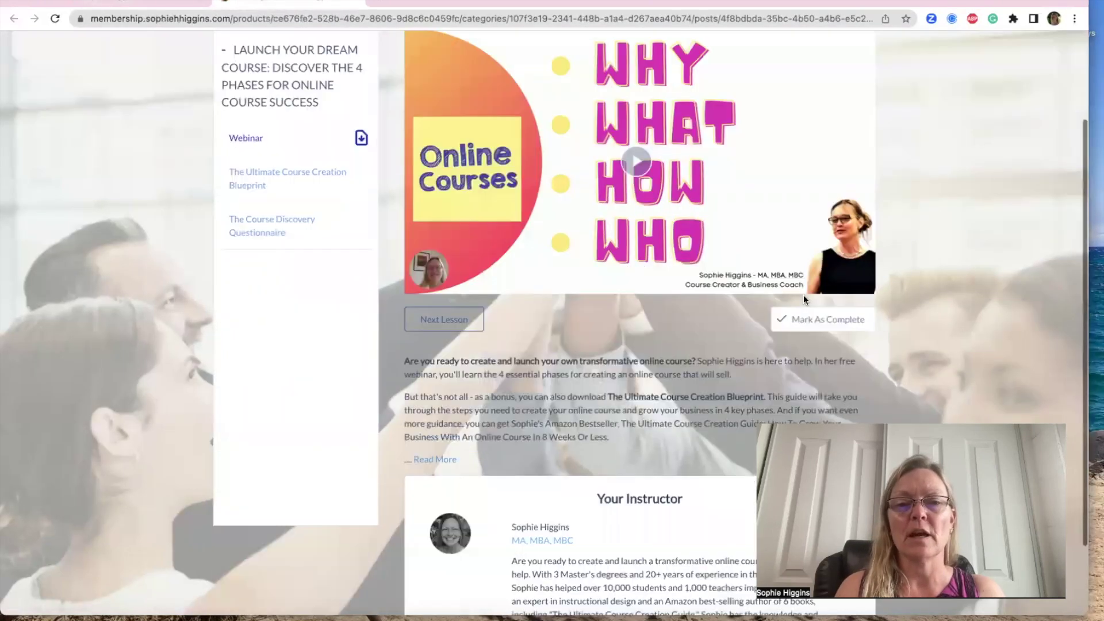
{"action": "scroll", "coordinate": [803, 299], "scroll_direction": "down", "scroll_amount": 2}
{"action": "scroll", "coordinate": [803, 299], "scroll_direction": "up", "scroll_amount": 1}
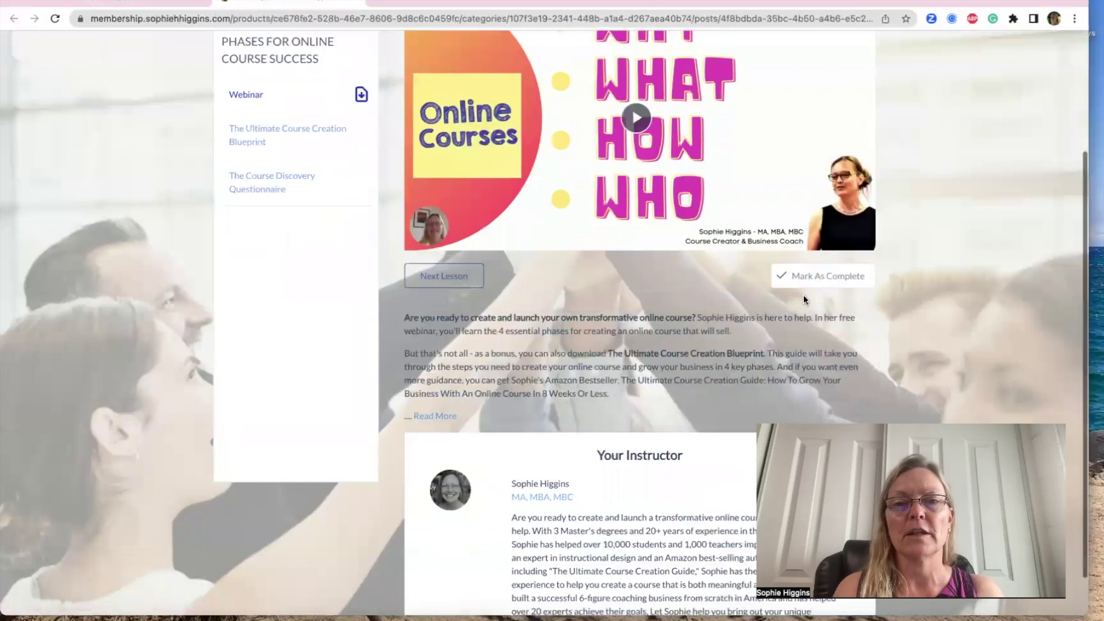
{"action": "scroll", "coordinate": [803, 300], "scroll_direction": "up", "scroll_amount": 4}
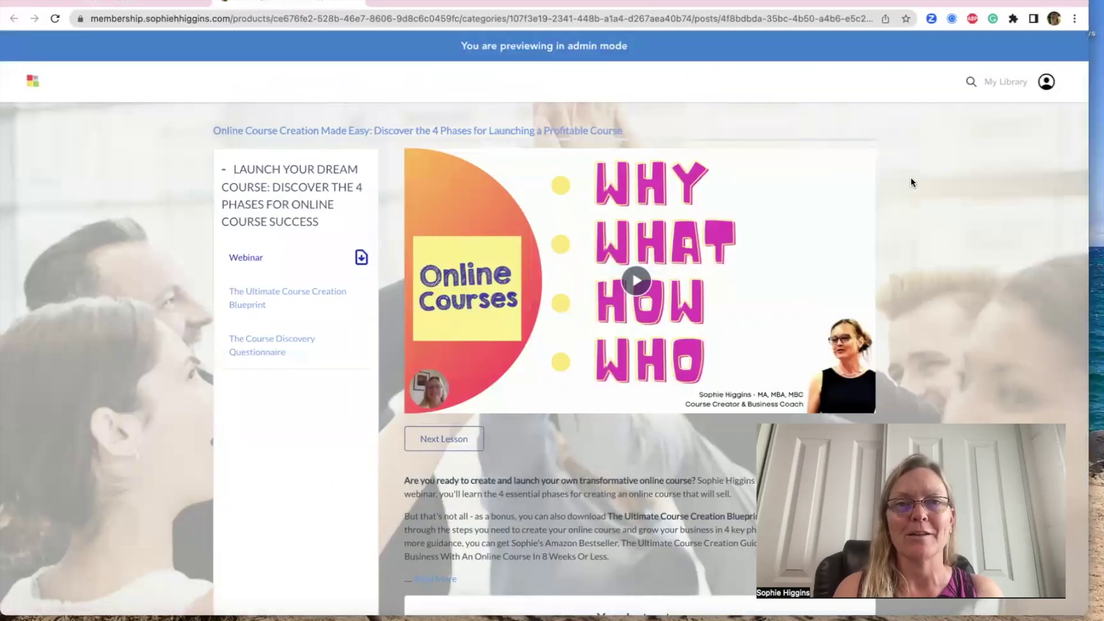